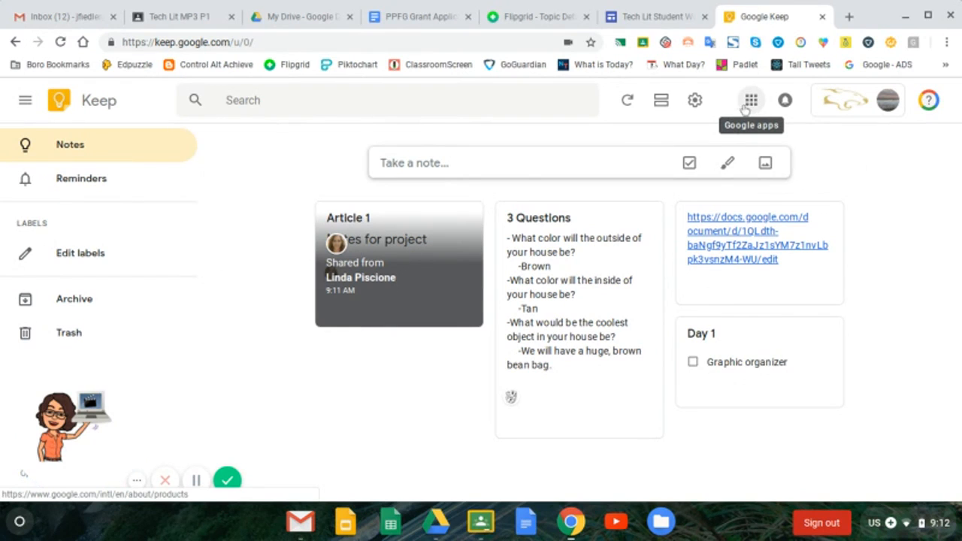
Look through the list of Google apps to locate Keep, then dismiss the list
{"action": "left_click", "coordinate": [751, 101]}
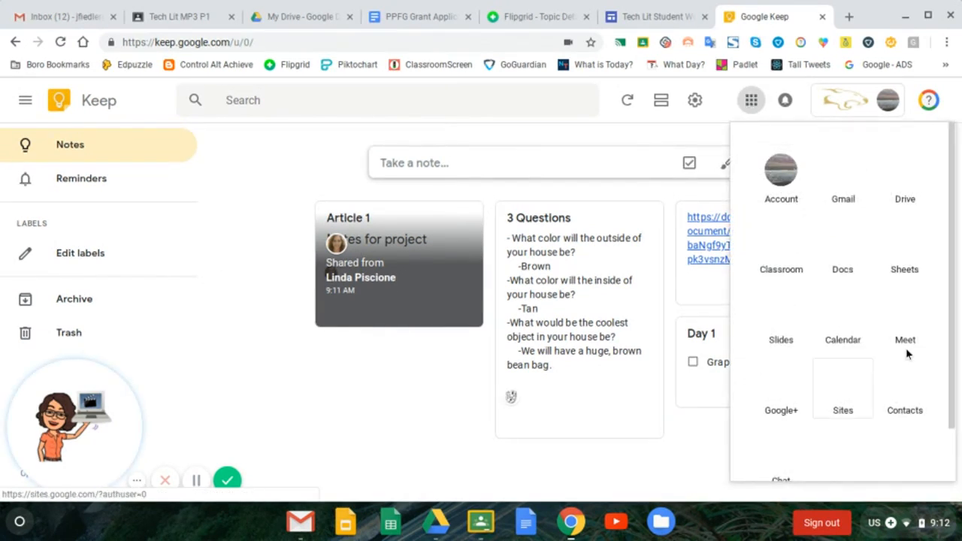
{"action": "scroll", "coordinate": [810, 401], "scroll_direction": "down", "scroll_amount": 2}
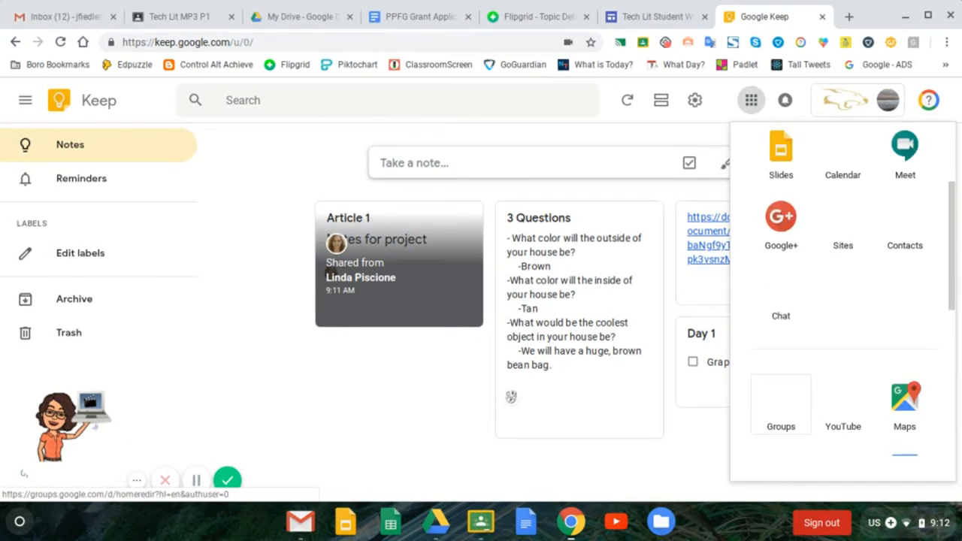
{"action": "scroll", "coordinate": [810, 402], "scroll_direction": "down", "scroll_amount": 2}
{"action": "scroll", "coordinate": [779, 385], "scroll_direction": "down", "scroll_amount": 3}
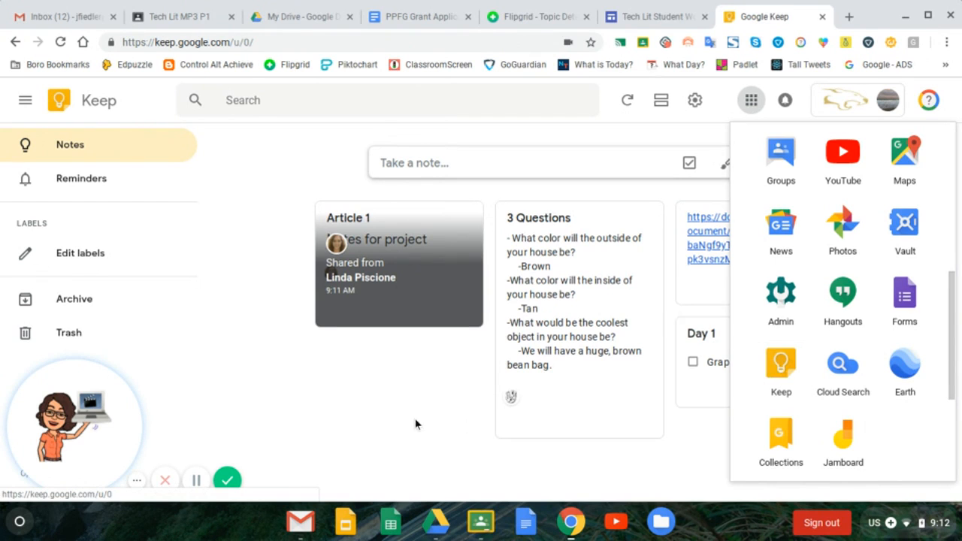
{"action": "left_click", "coordinate": [391, 421]}
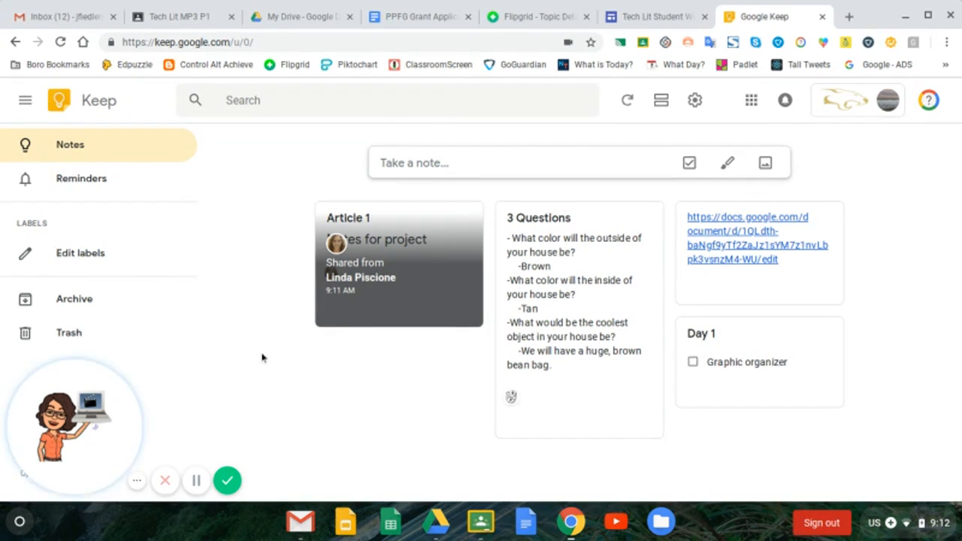
Create a note titled "Design Challenge" with the text "Notes from article"
{"action": "left_click", "coordinate": [410, 163]}
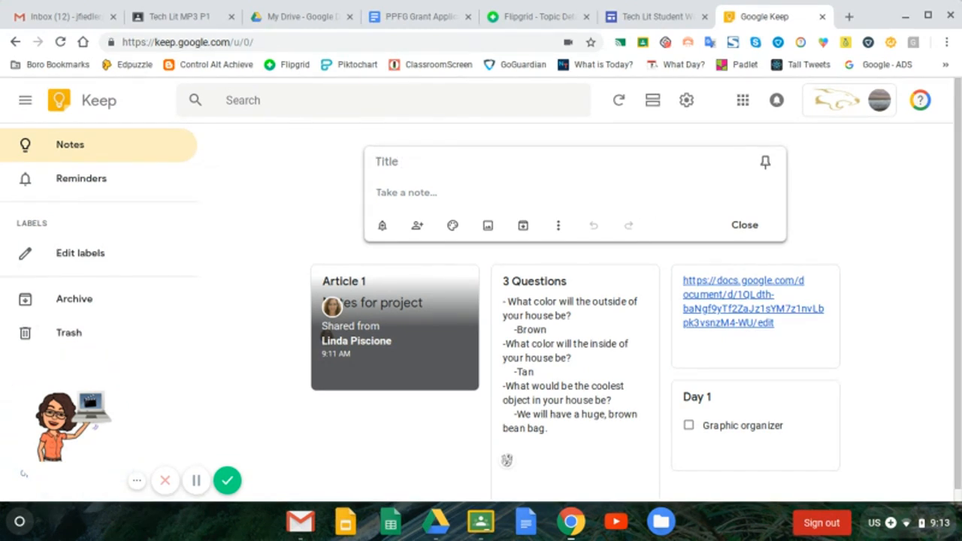
{"action": "type", "text": "Dedsi"}
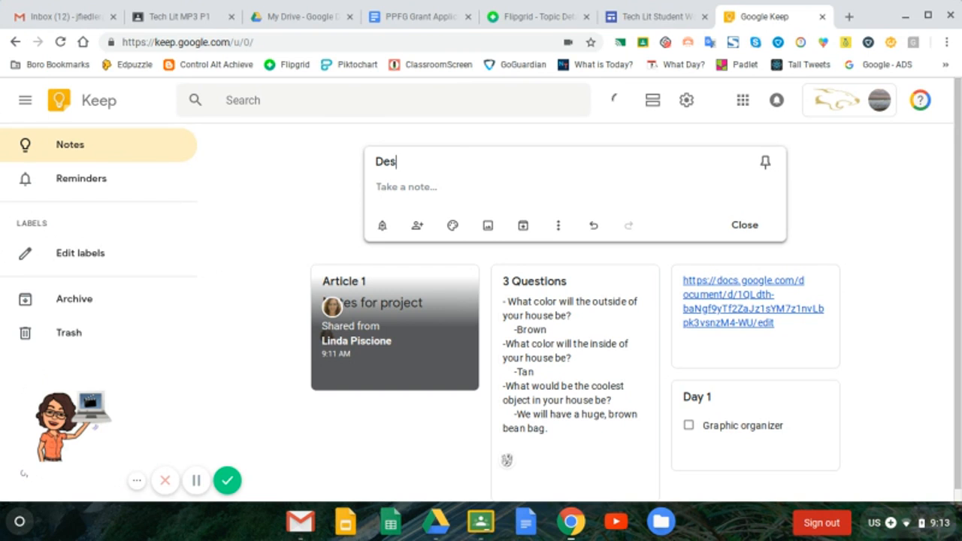
{"action": "type", "text": "ign Challenge"}
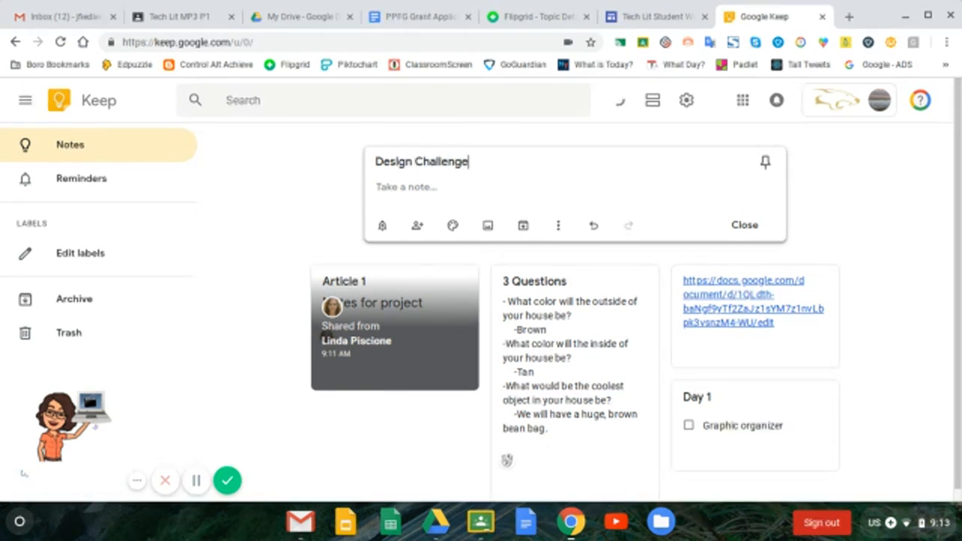
{"action": "type", "text": "Not"}
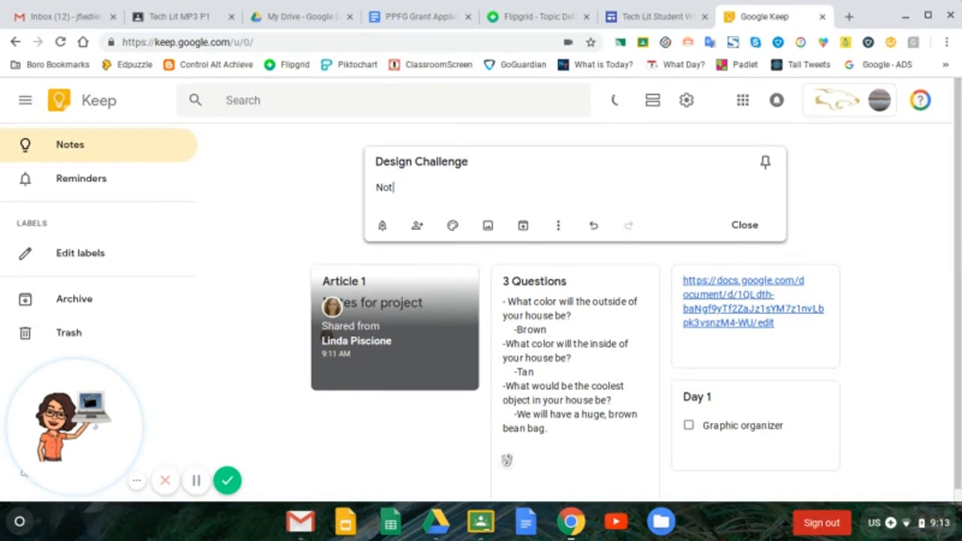
{"action": "type", "text": "es from article"}
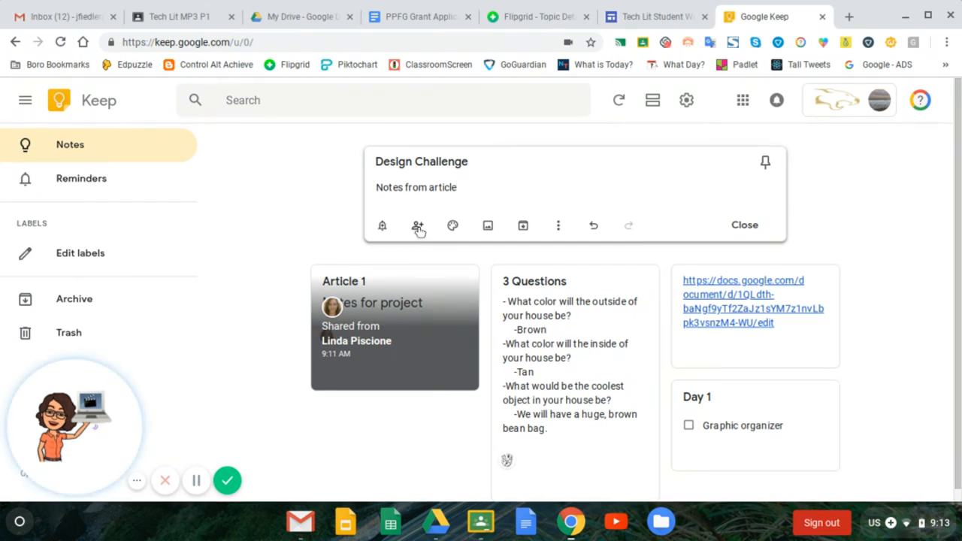
View the new note's collaborator settings without adding anyone, and set the note's colour to purple
{"action": "left_click", "coordinate": [418, 227]}
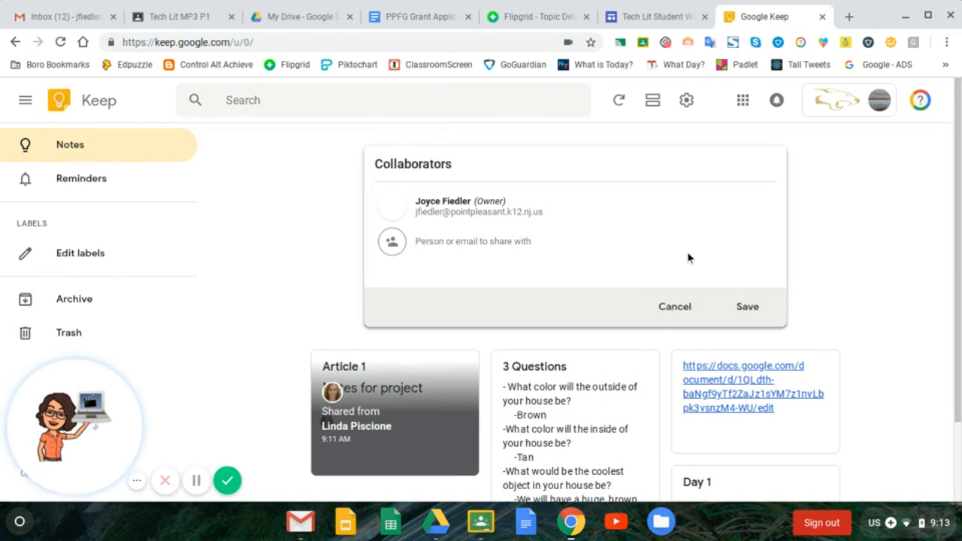
{"action": "left_click", "coordinate": [659, 320]}
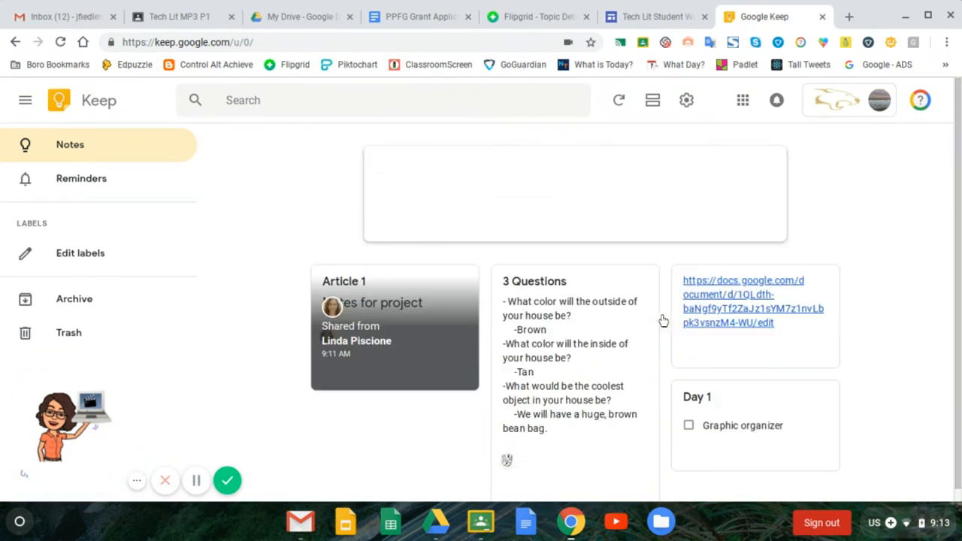
{"action": "mouse_move", "coordinate": [453, 227]}
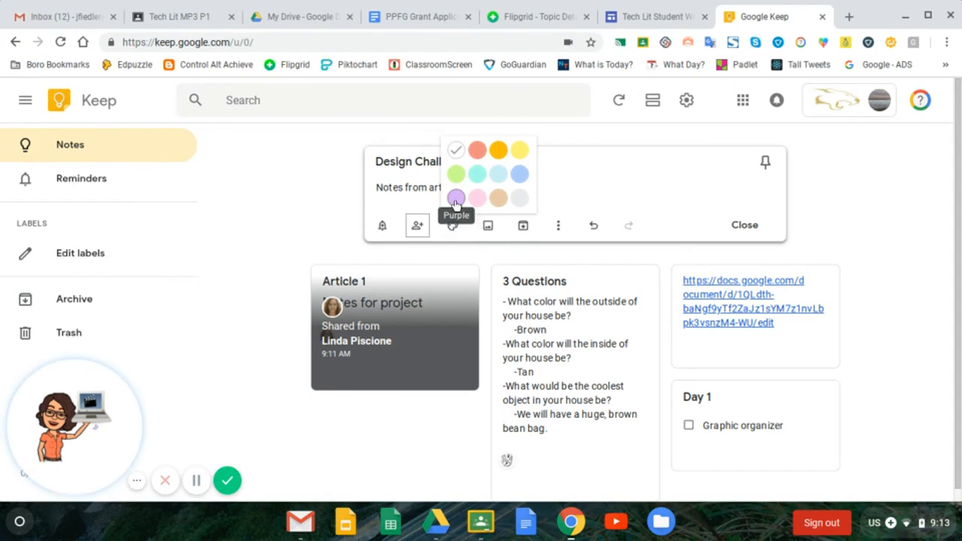
{"action": "left_click", "coordinate": [456, 198]}
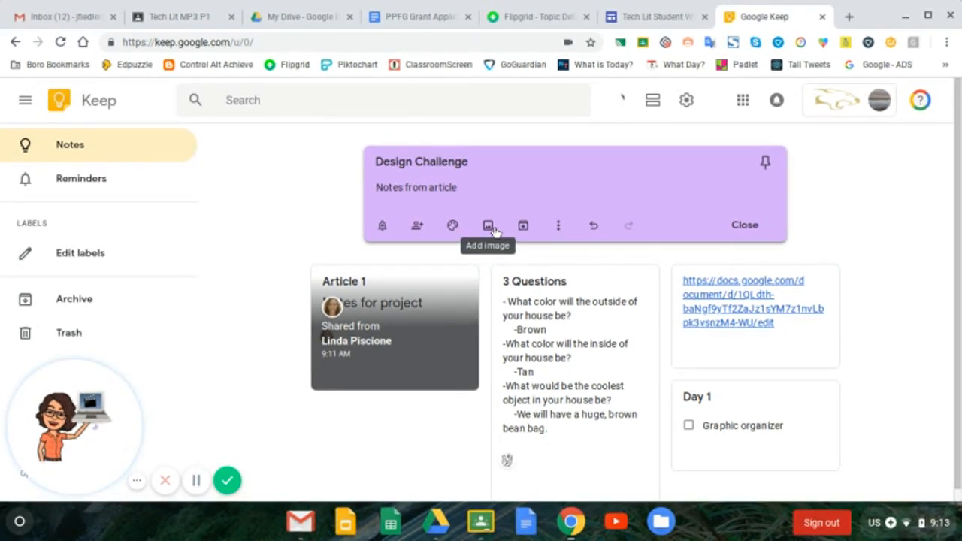
Look over the Design Challenge note's additional options without choosing any, and close the note
{"action": "left_click", "coordinate": [559, 232]}
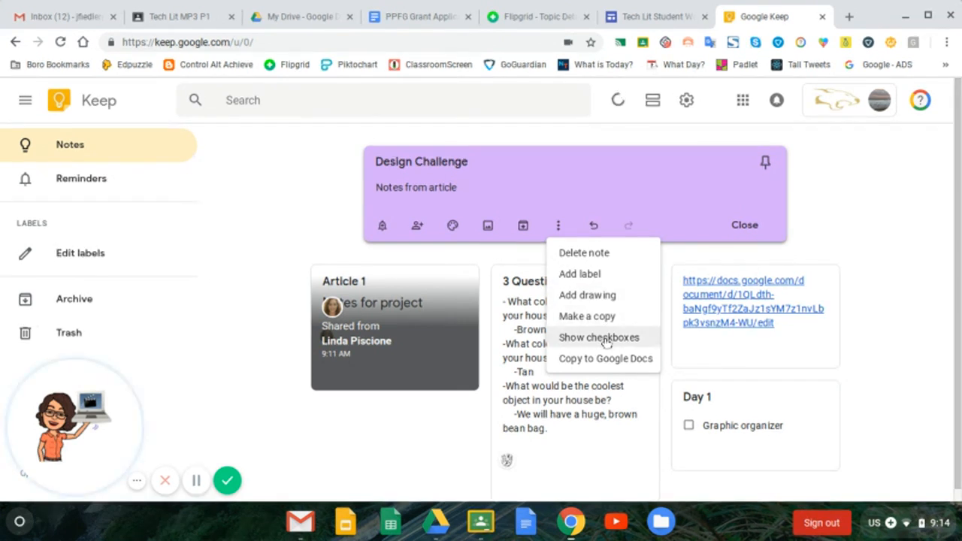
{"action": "left_click", "coordinate": [572, 208]}
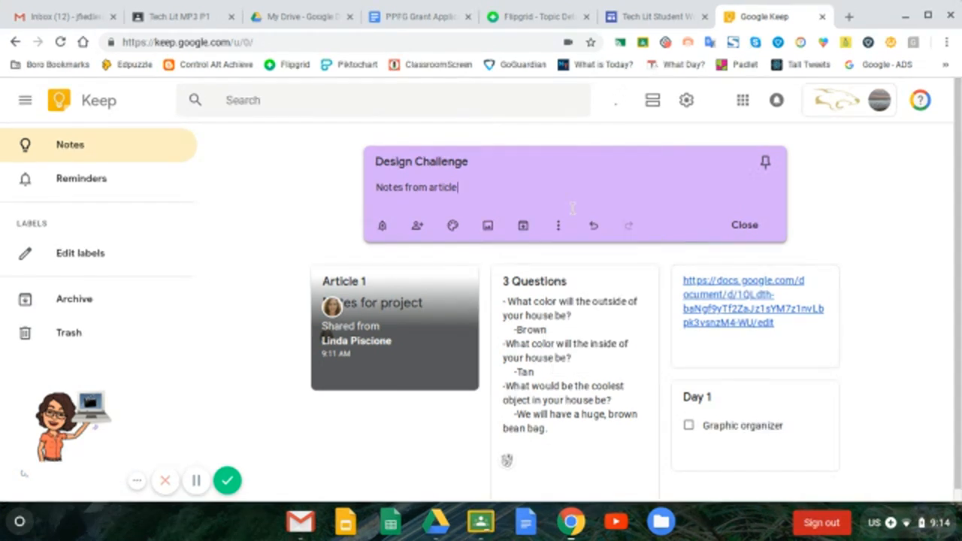
{"action": "left_click", "coordinate": [744, 228]}
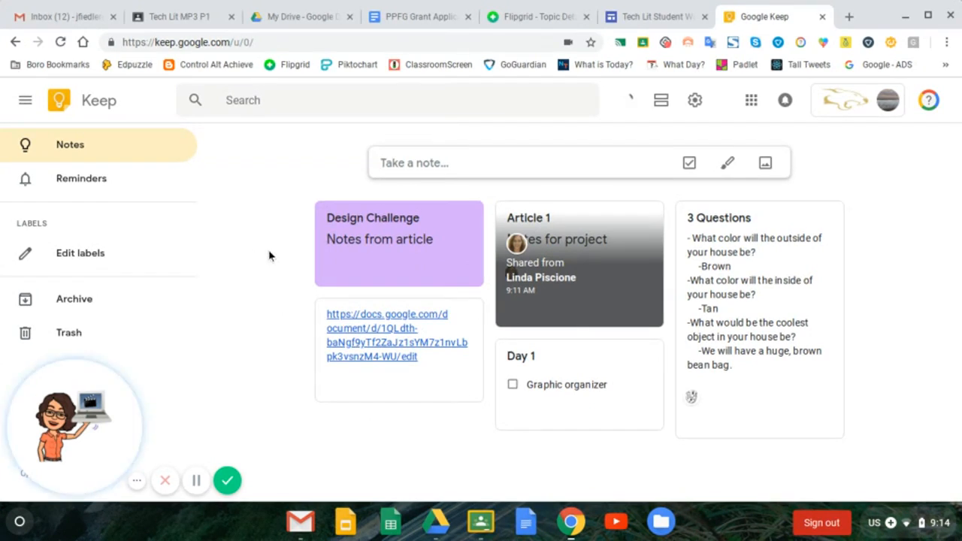
Create a label named "Design Challenge" and view the notes filed under it
{"action": "left_click", "coordinate": [79, 256]}
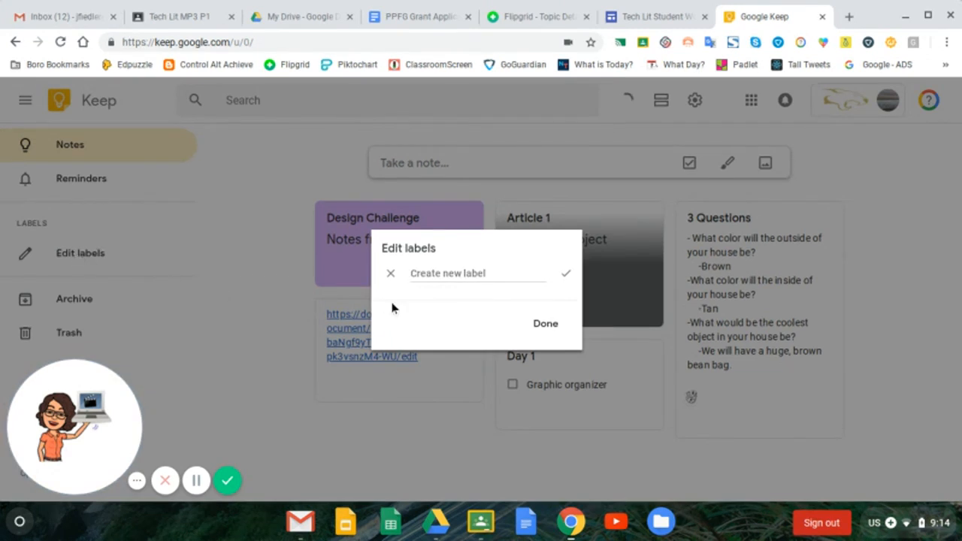
{"action": "type", "text": "Design Chall"}
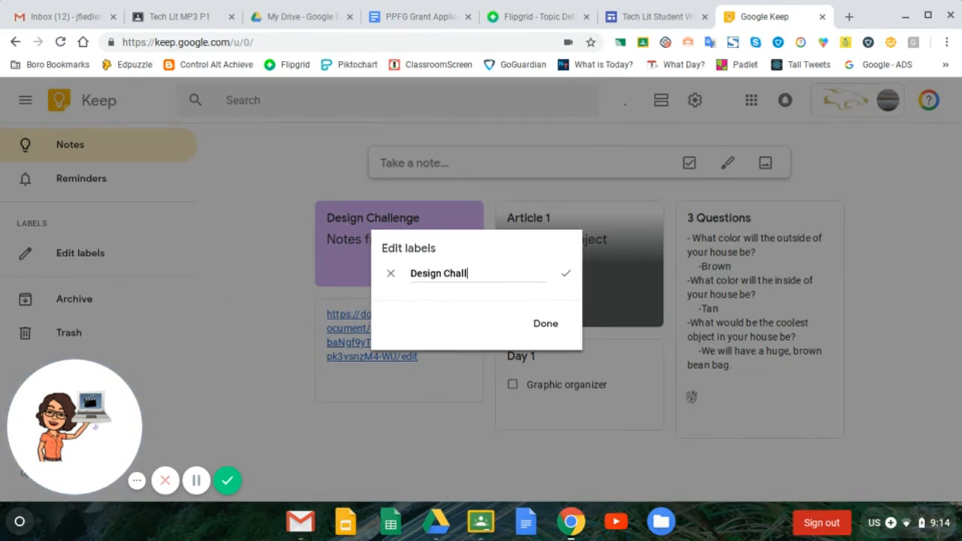
{"action": "type", "text": "enge"}
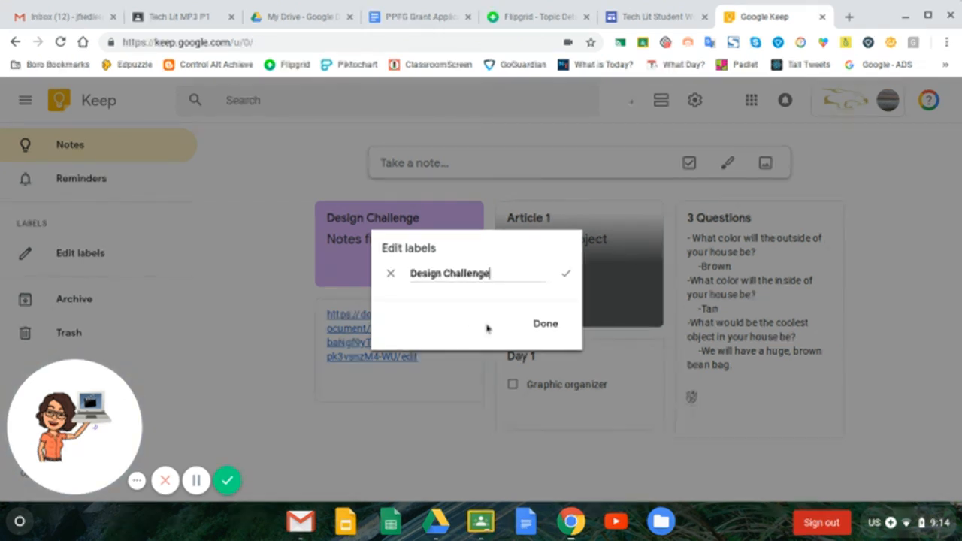
{"action": "left_click", "coordinate": [539, 329]}
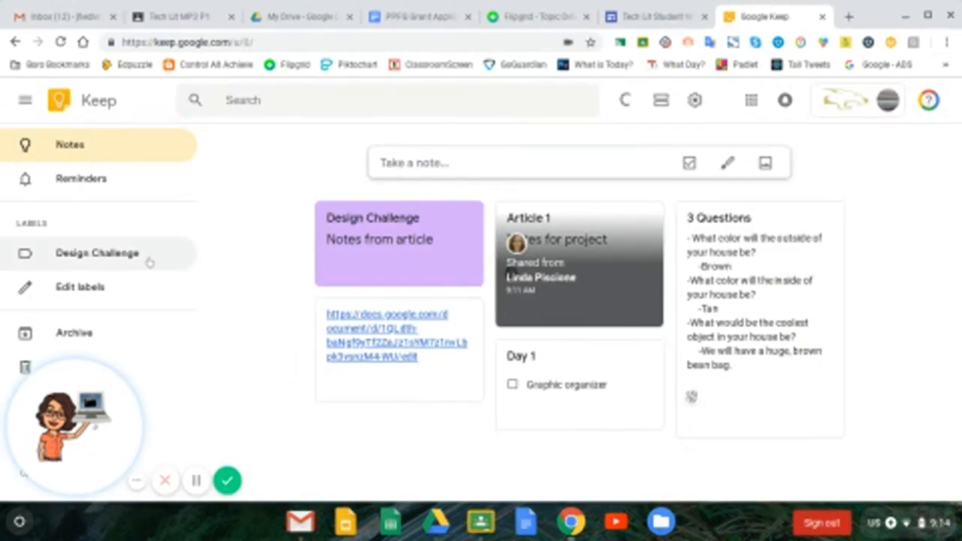
{"action": "left_click", "coordinate": [83, 256]}
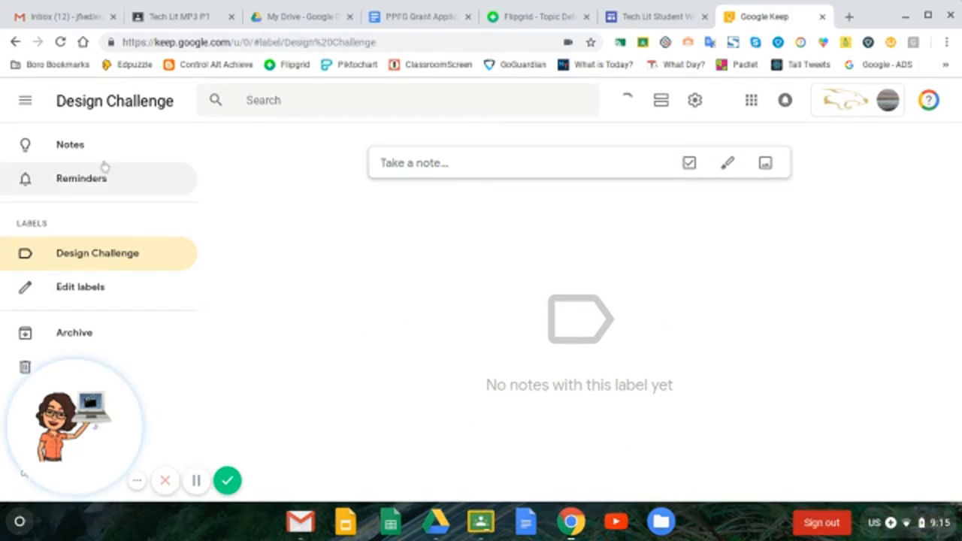
Return to all notes and assign the Design Challenge label to the purple Design Challenge note
{"action": "left_click", "coordinate": [76, 153]}
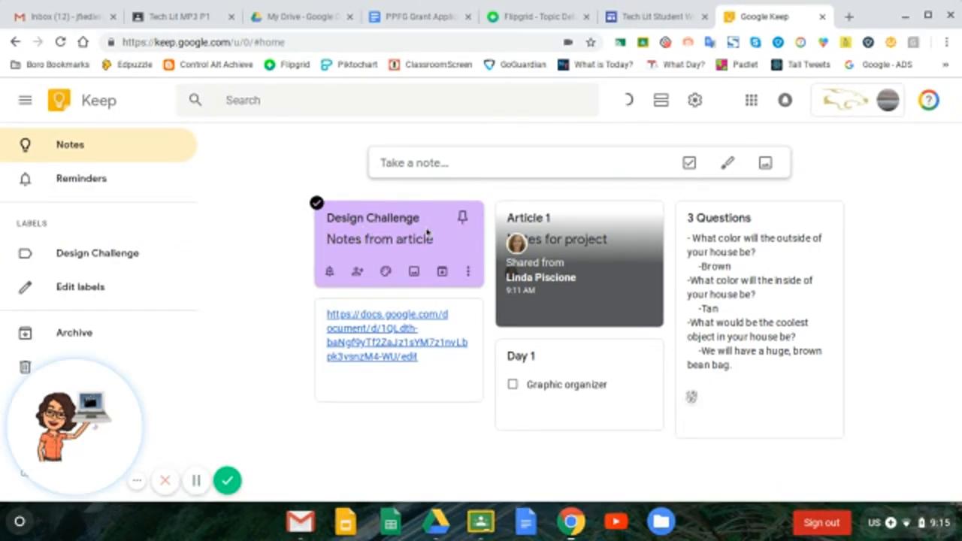
{"action": "left_click", "coordinate": [467, 272]}
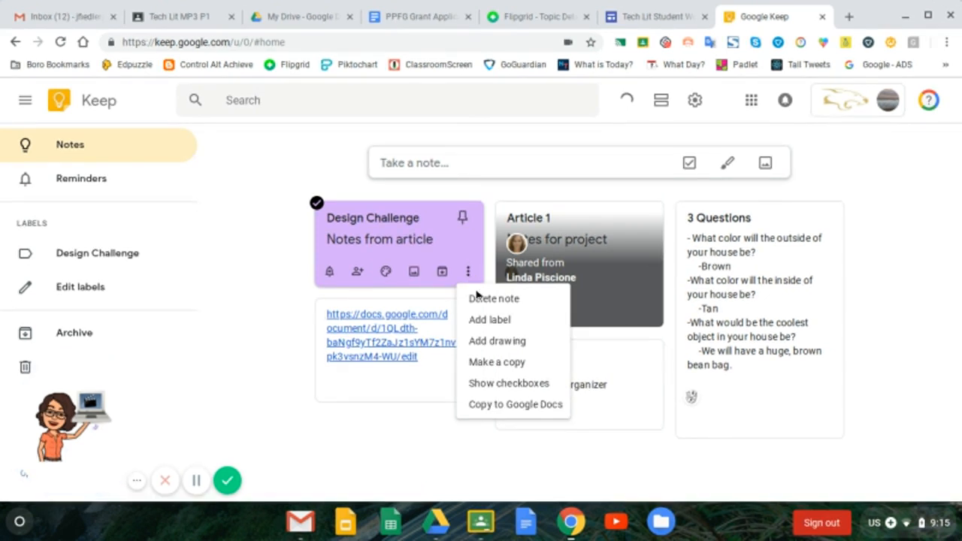
{"action": "left_click", "coordinate": [482, 320]}
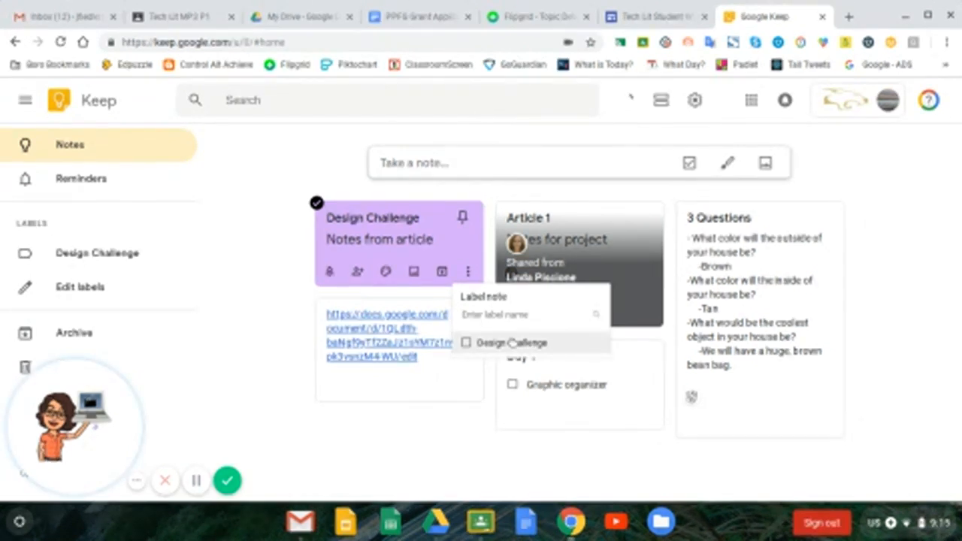
{"action": "left_click", "coordinate": [466, 345]}
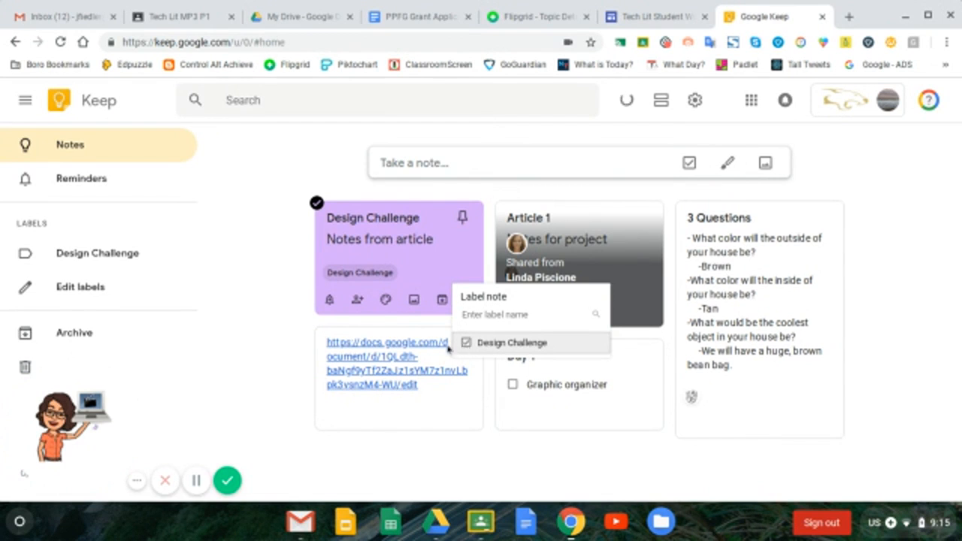
{"action": "left_click", "coordinate": [447, 259]}
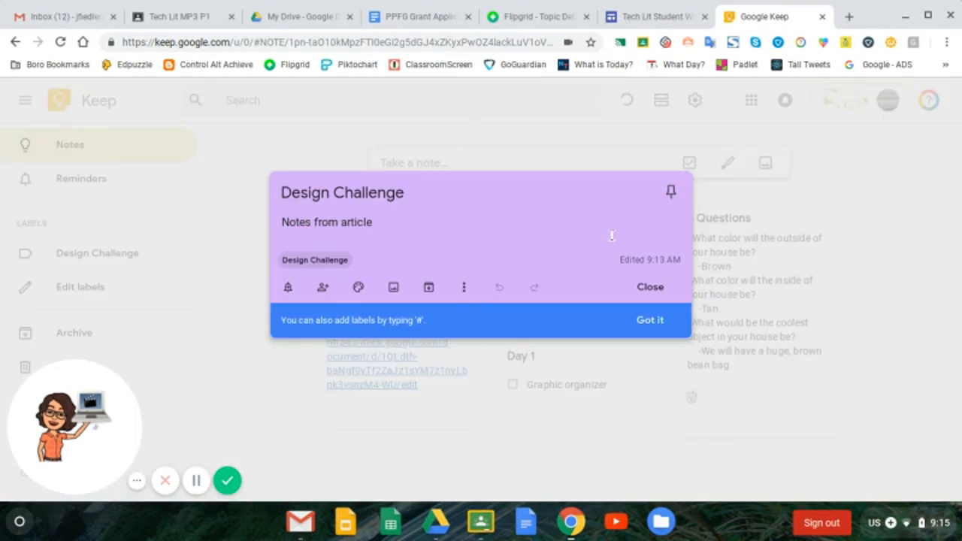
{"action": "left_click", "coordinate": [652, 289]}
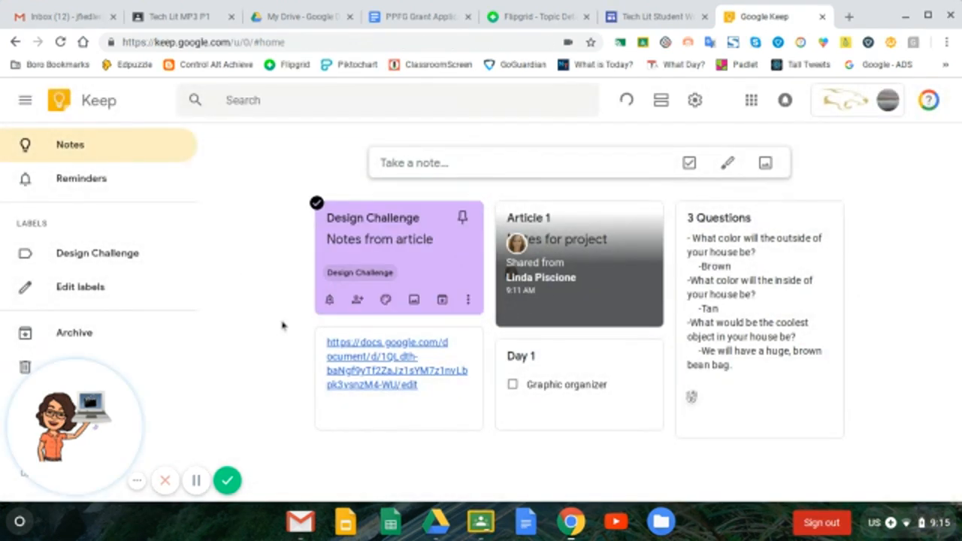
View the notes under the Design Challenge label, and review the purple note's additional options in the full notes list
{"action": "left_click", "coordinate": [99, 257]}
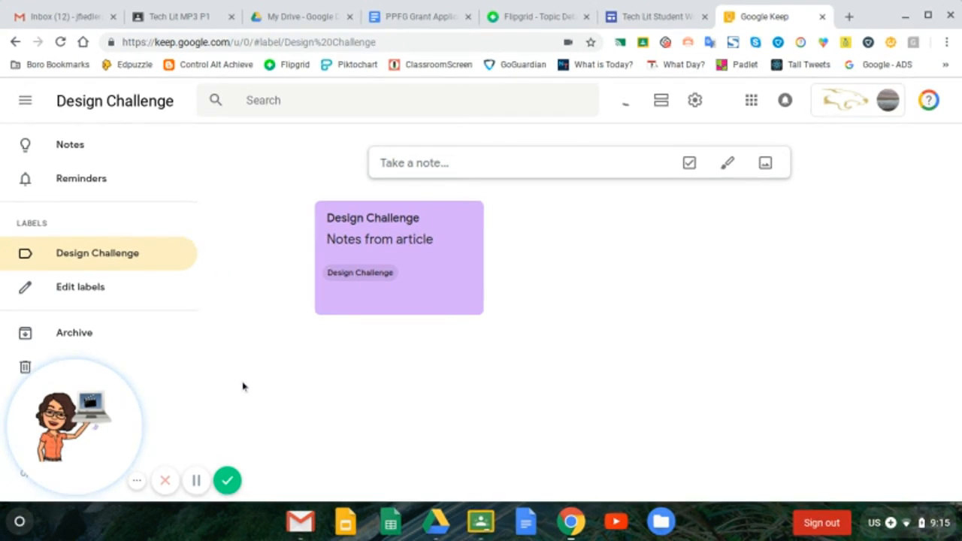
{"action": "left_click", "coordinate": [74, 149]}
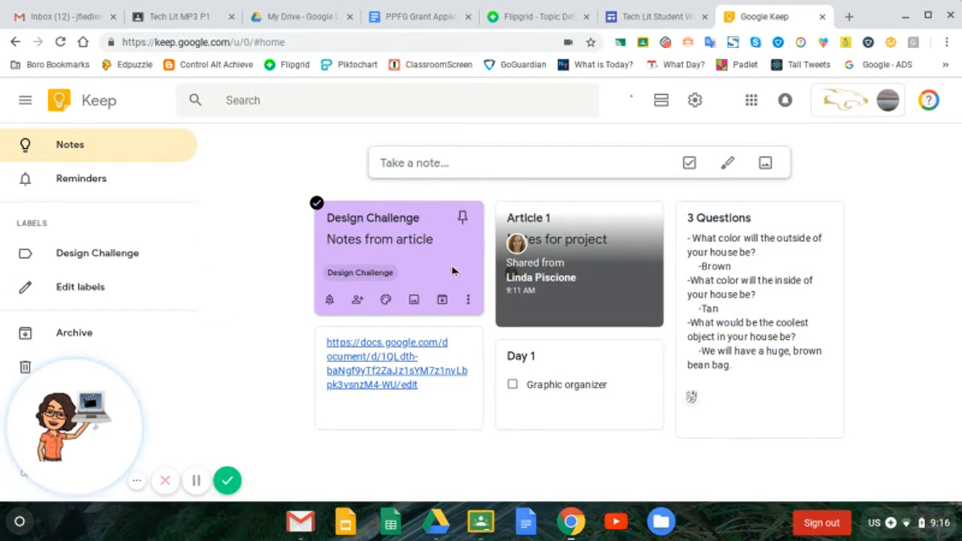
{"action": "left_click", "coordinate": [468, 301]}
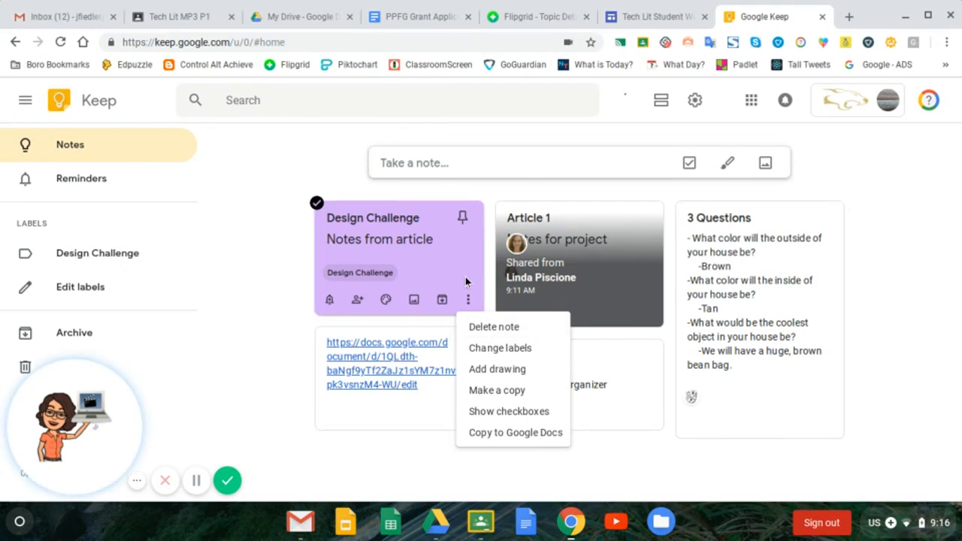
{"action": "left_click", "coordinate": [270, 336]}
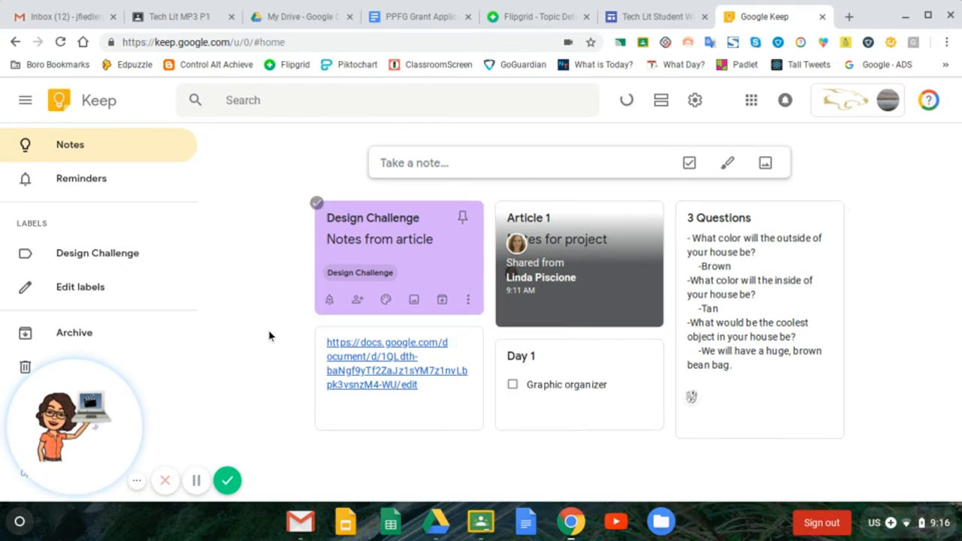